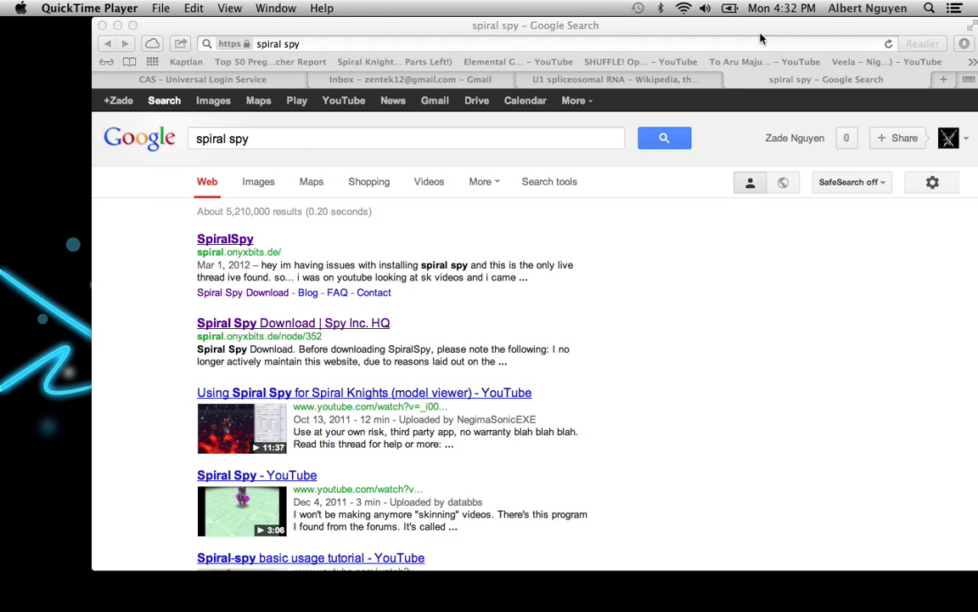
- Open the SpiralSpy website from the search results and go to its Spiral Spy Download page
{"action": "left_click_drag", "start_coordinate": [762, 31], "coordinate": [713, 29]}
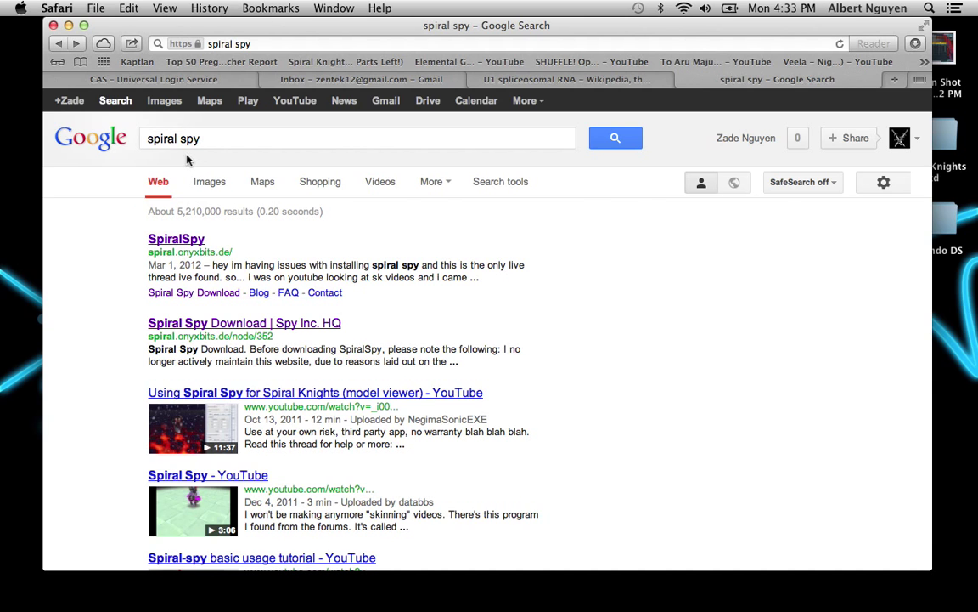
{"action": "left_click", "coordinate": [176, 241]}
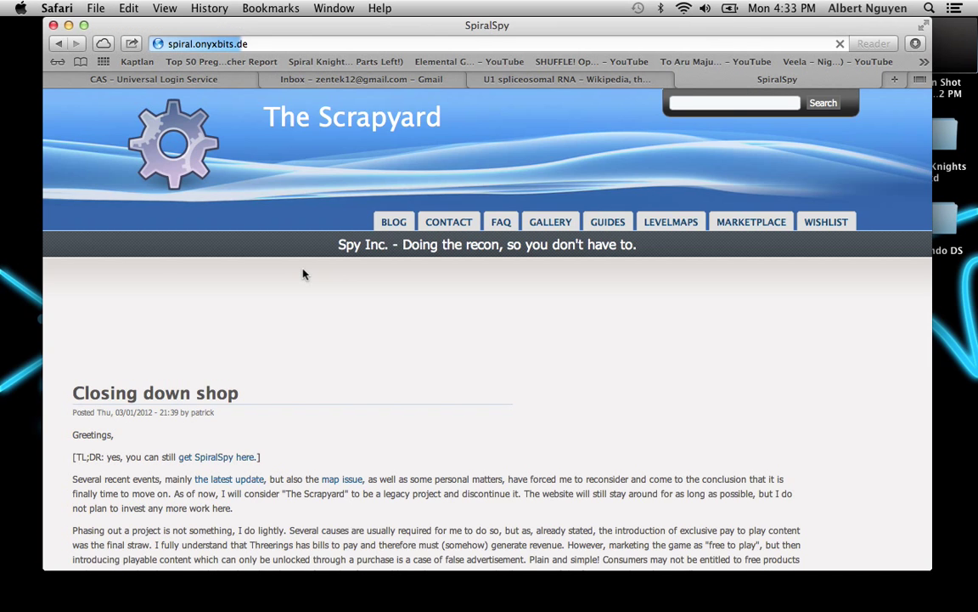
{"action": "scroll", "coordinate": [310, 408], "scroll_direction": "down", "scroll_amount": 2}
{"action": "scroll", "coordinate": [312, 420], "scroll_direction": "down", "scroll_amount": 3}
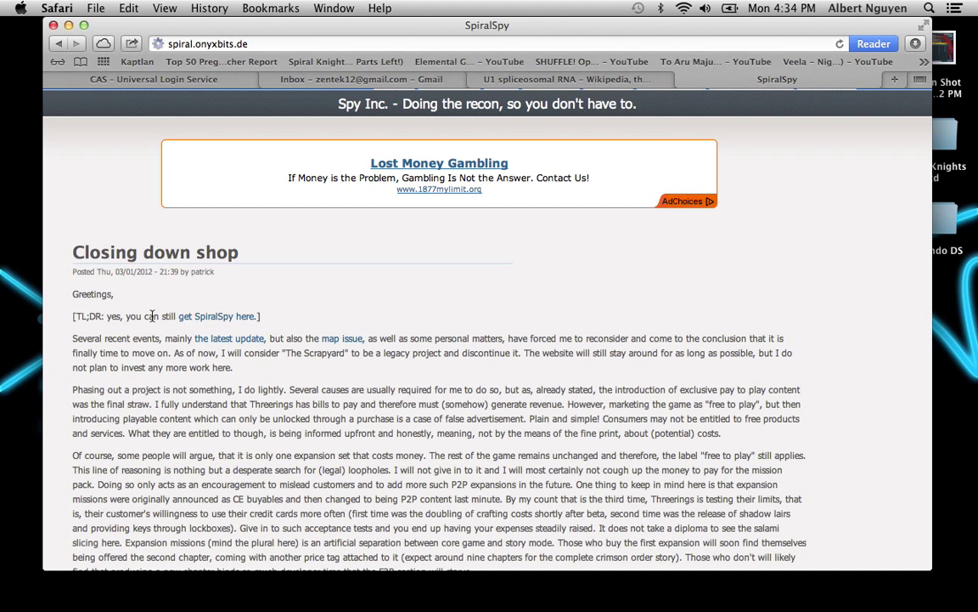
{"action": "left_click", "coordinate": [218, 319]}
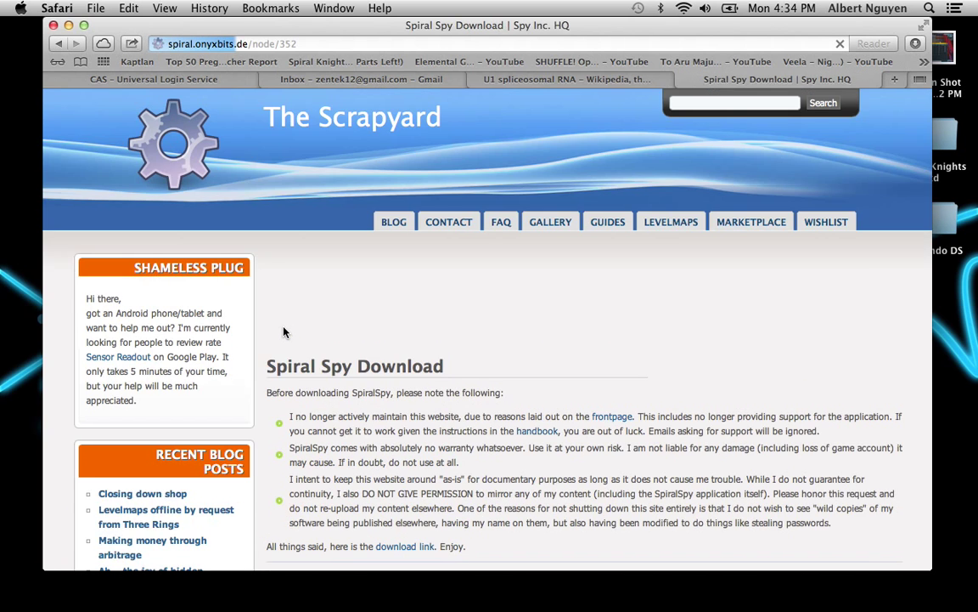
- Download the SpiralSpy application from the download page and put the downloaded spiralspy-1.2.jar on the desktop
{"action": "scroll", "coordinate": [312, 363], "scroll_direction": "down", "scroll_amount": 4}
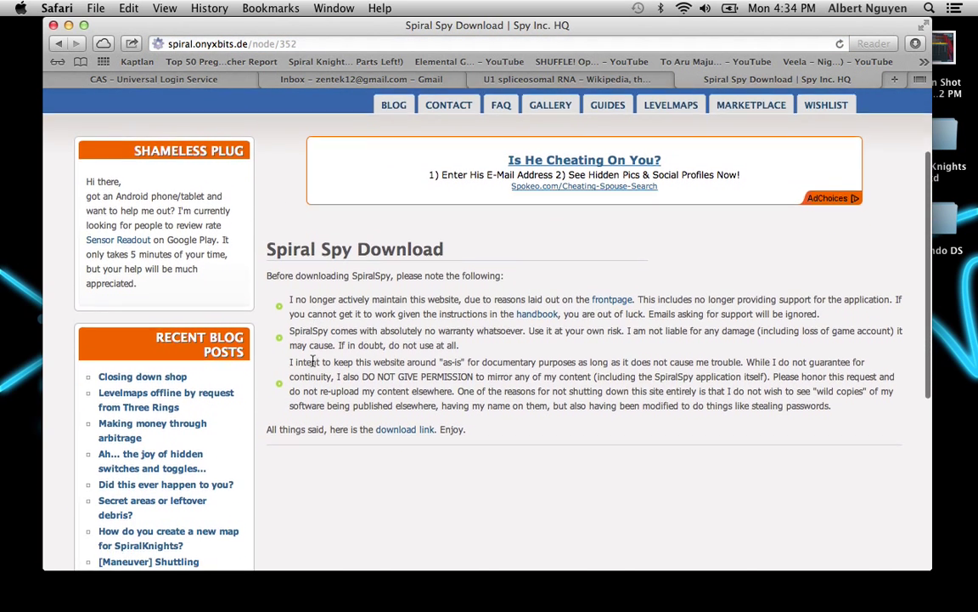
{"action": "left_click", "coordinate": [411, 412]}
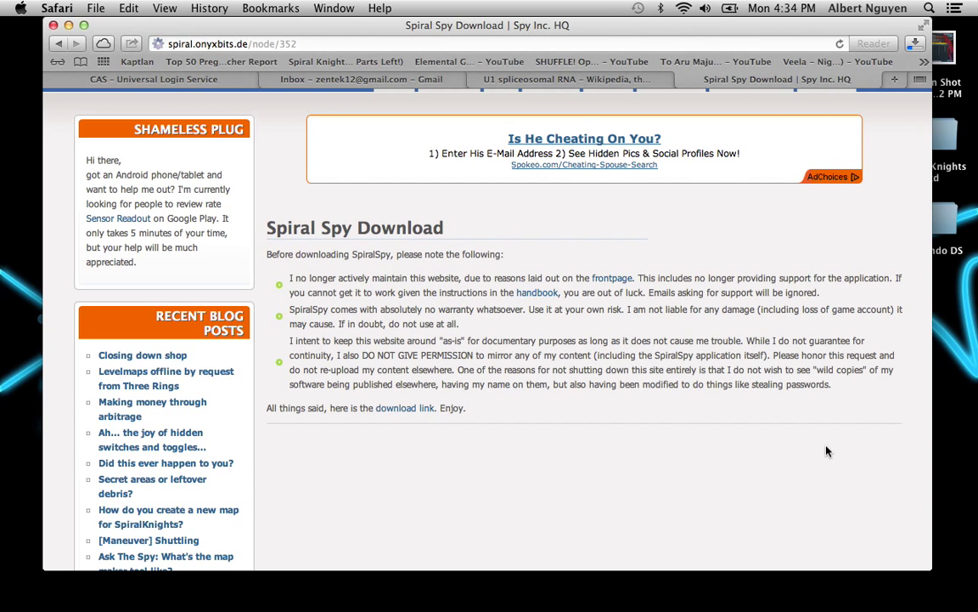
{"action": "mouse_move", "coordinate": [902, 597]}
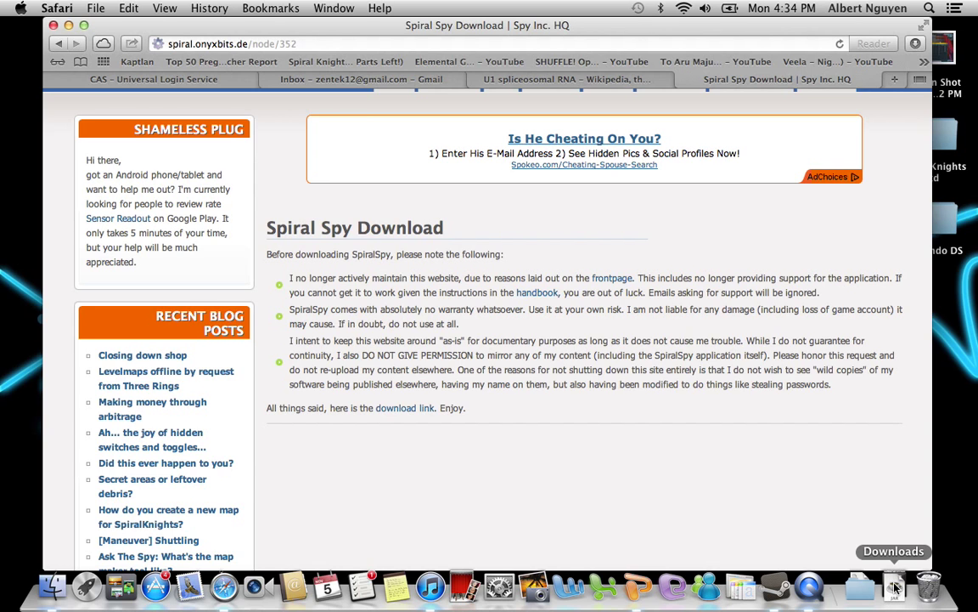
{"action": "left_click_drag", "start_coordinate": [895, 592], "coordinate": [953, 338]}
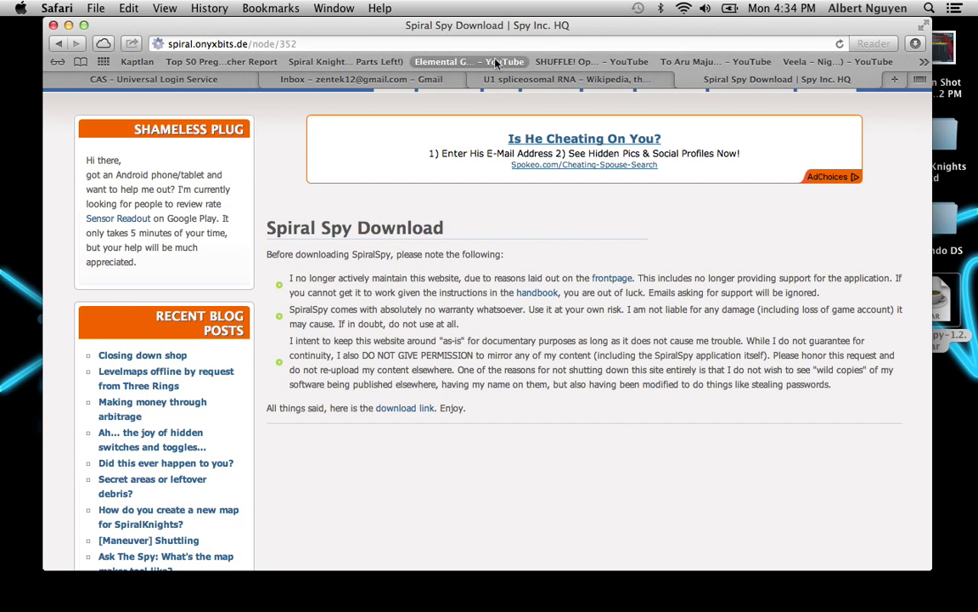
- Hide the browser and Steam windows and move spiralspy-1.2.jar to the free spot above the desktop's screenshot file
{"action": "left_click_drag", "start_coordinate": [498, 33], "coordinate": [499, 36]}
{"action": "key", "text": "super+h"}
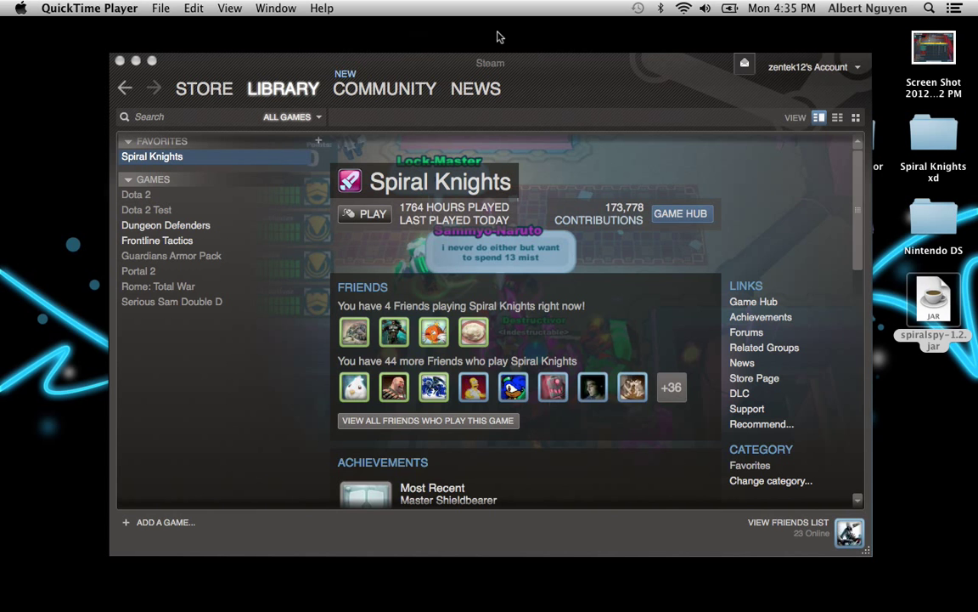
{"action": "left_click", "coordinate": [528, 68]}
{"action": "left_click_drag", "start_coordinate": [527, 68], "coordinate": [524, 59]}
{"action": "key", "text": "super+h"}
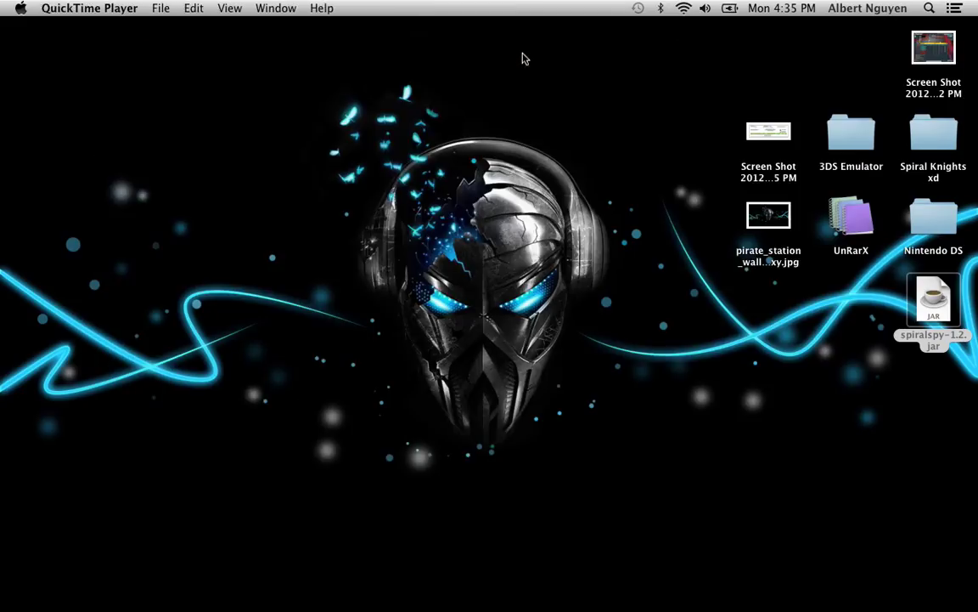
{"action": "left_click_drag", "start_coordinate": [868, 309], "coordinate": [723, 69]}
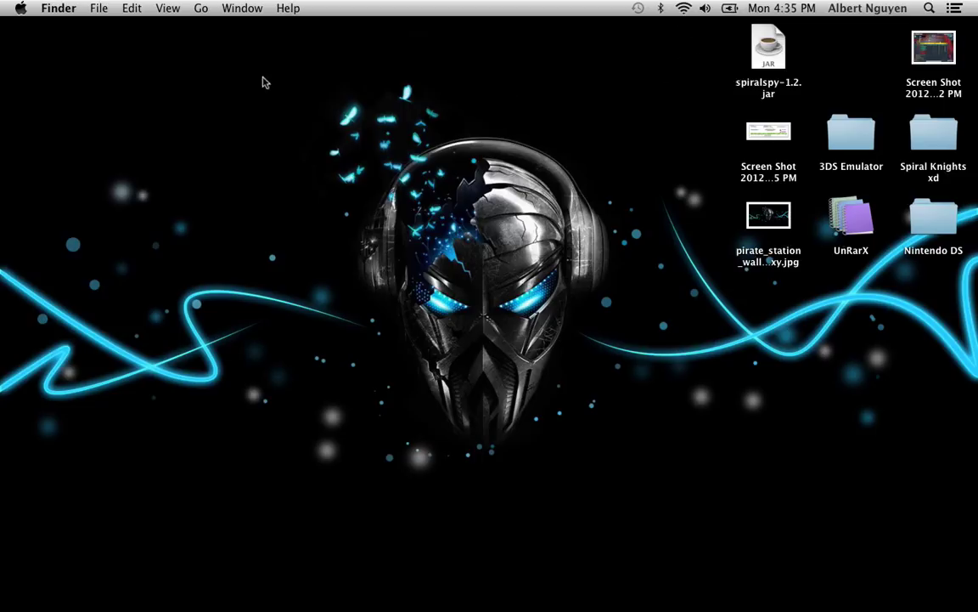
- Open the ~/Library folder in Finder with Go to Folder
{"action": "left_click", "coordinate": [202, 8]}
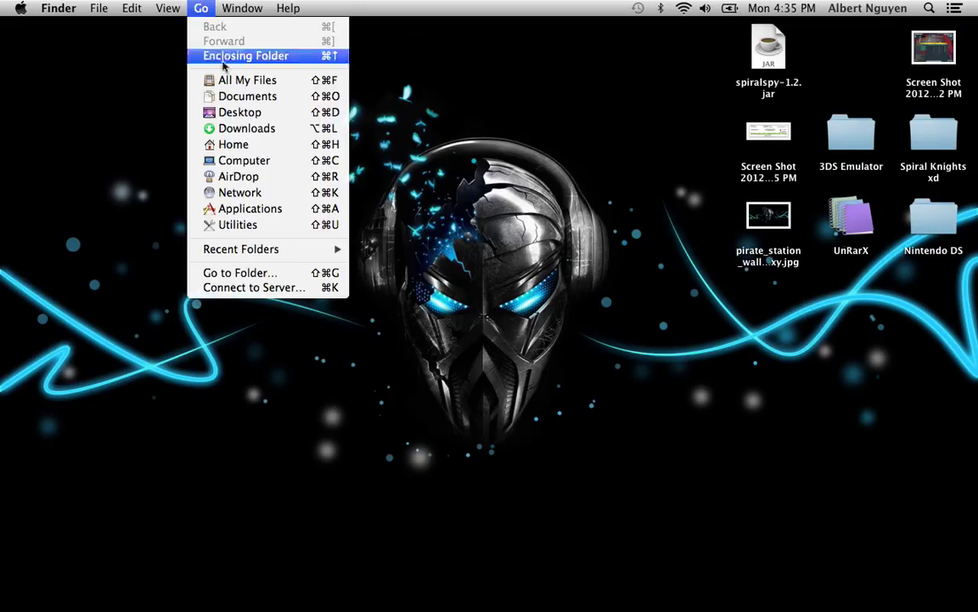
{"action": "left_click", "coordinate": [278, 273]}
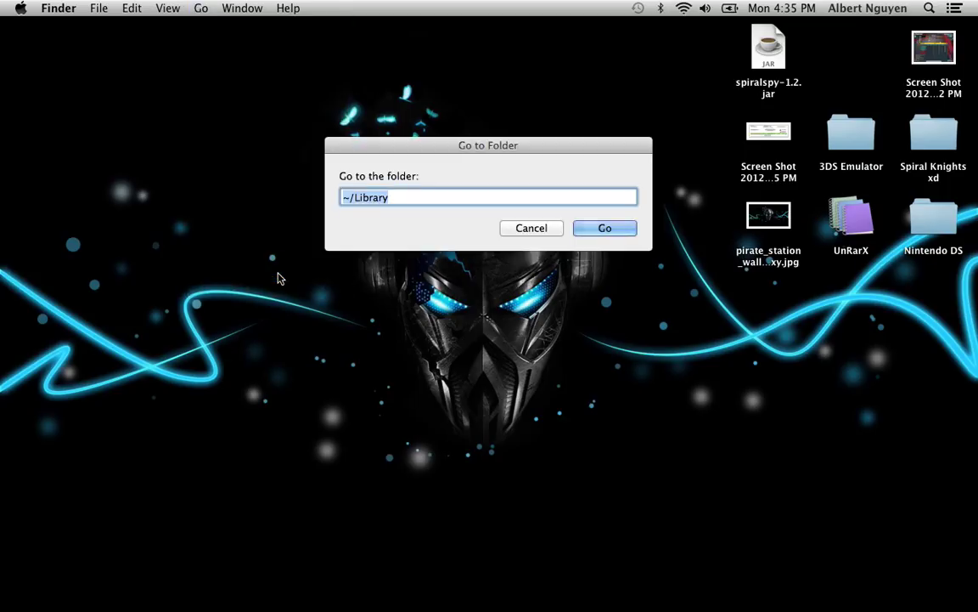
{"action": "left_click", "coordinate": [379, 195]}
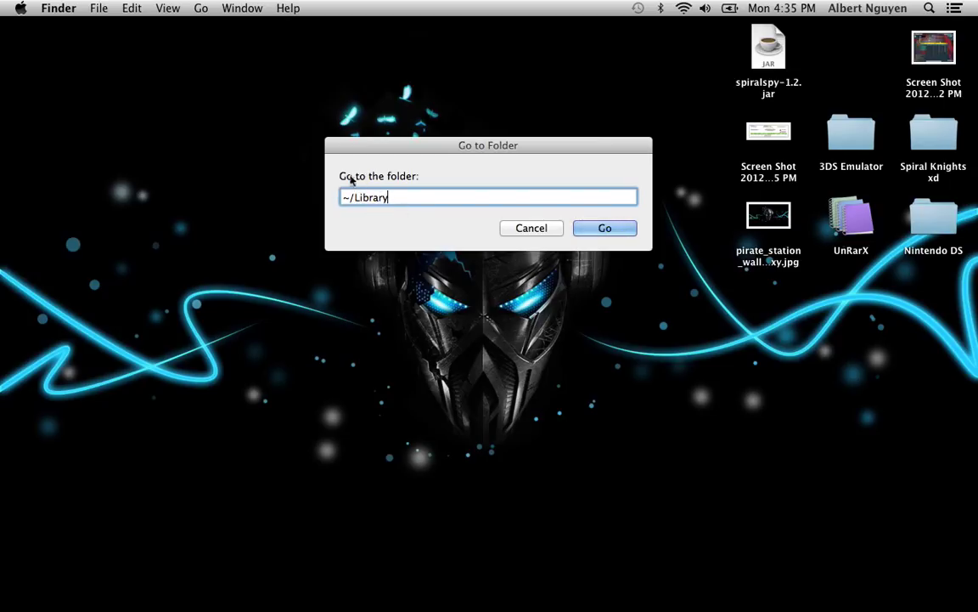
{"action": "left_click", "coordinate": [615, 231]}
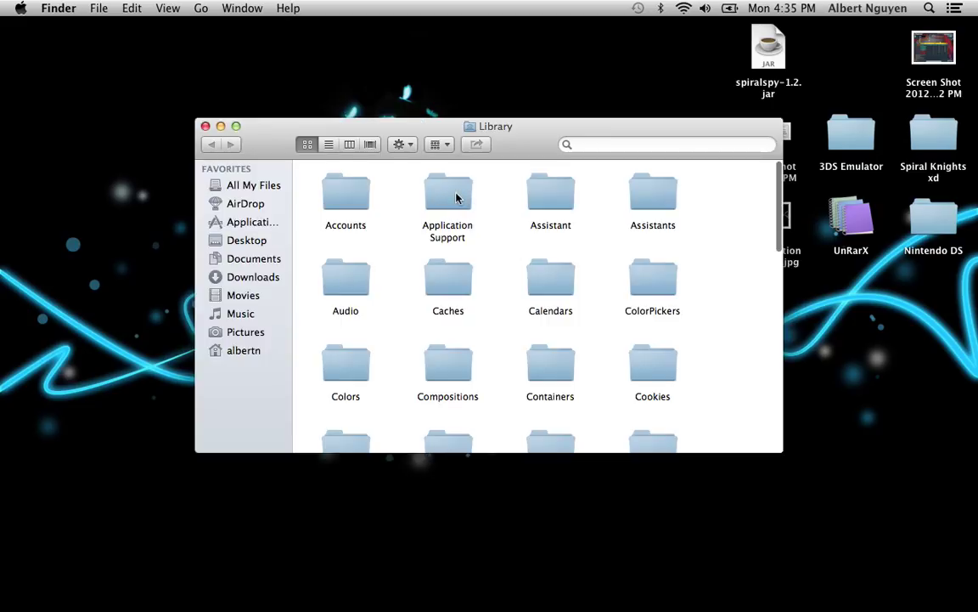
- Open the Spiral Knights game folder inside Application Support/Steam/SteamApps/common
{"action": "double_click", "coordinate": [456, 197]}
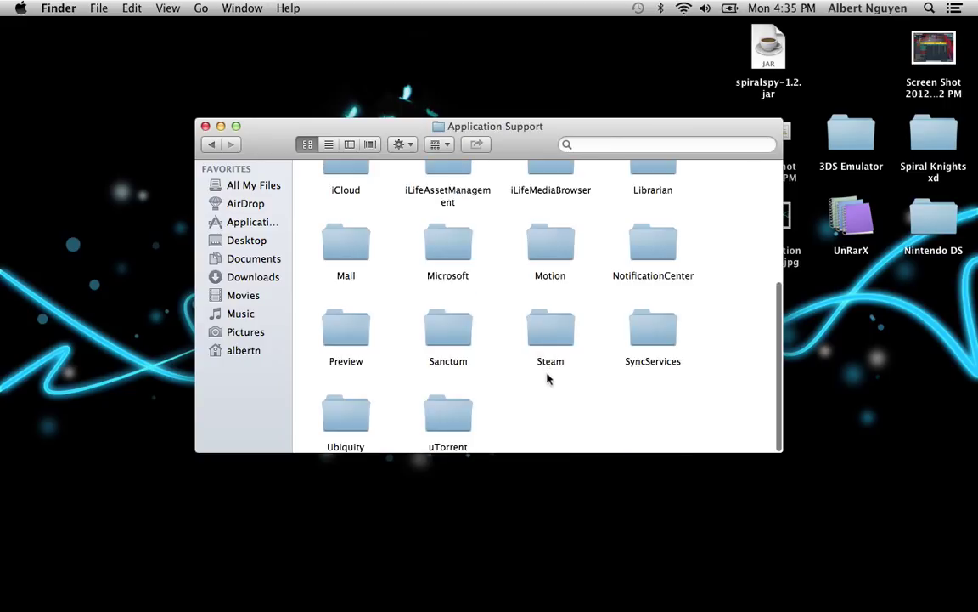
{"action": "double_click", "coordinate": [561, 338]}
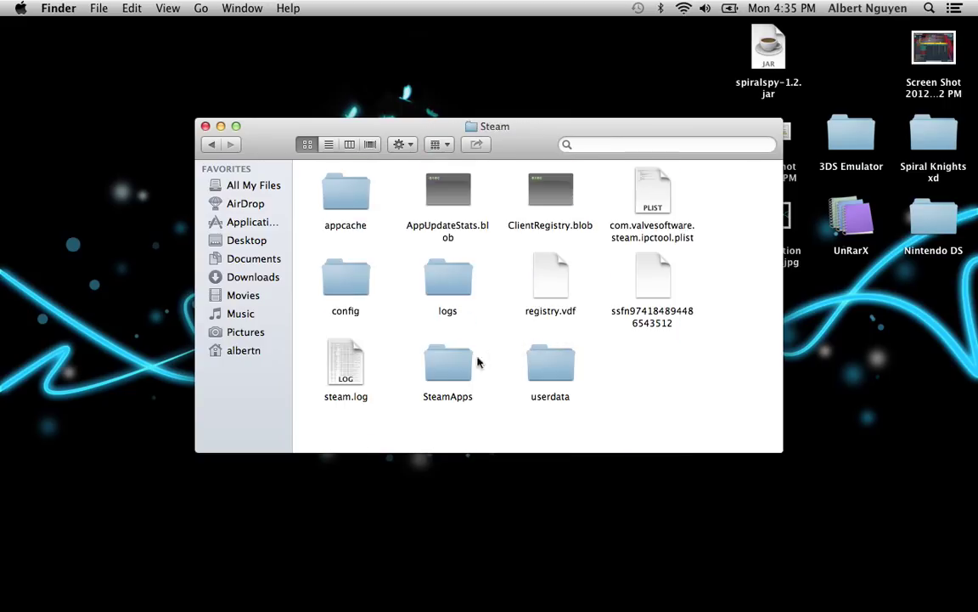
{"action": "double_click", "coordinate": [461, 367]}
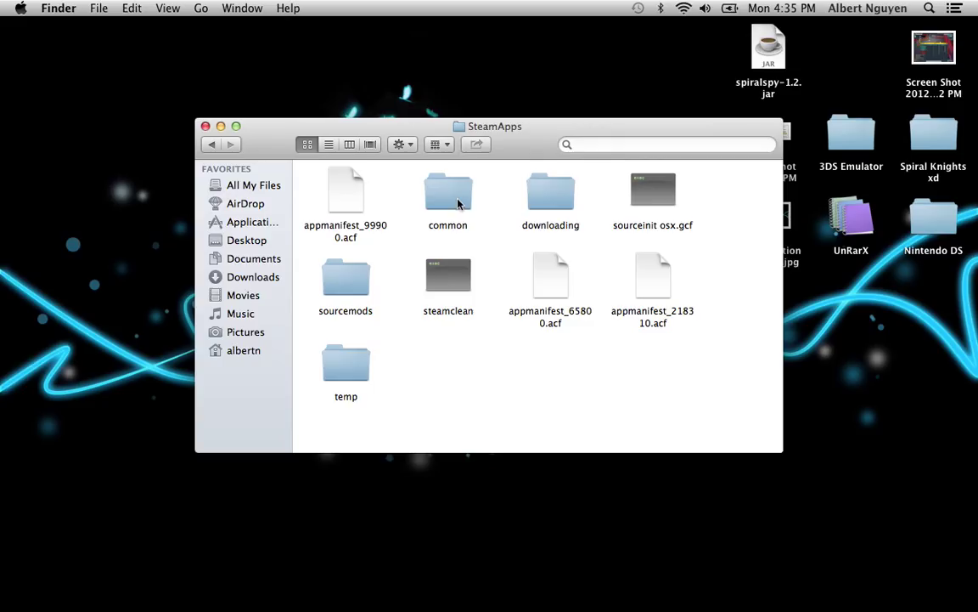
{"action": "double_click", "coordinate": [454, 201]}
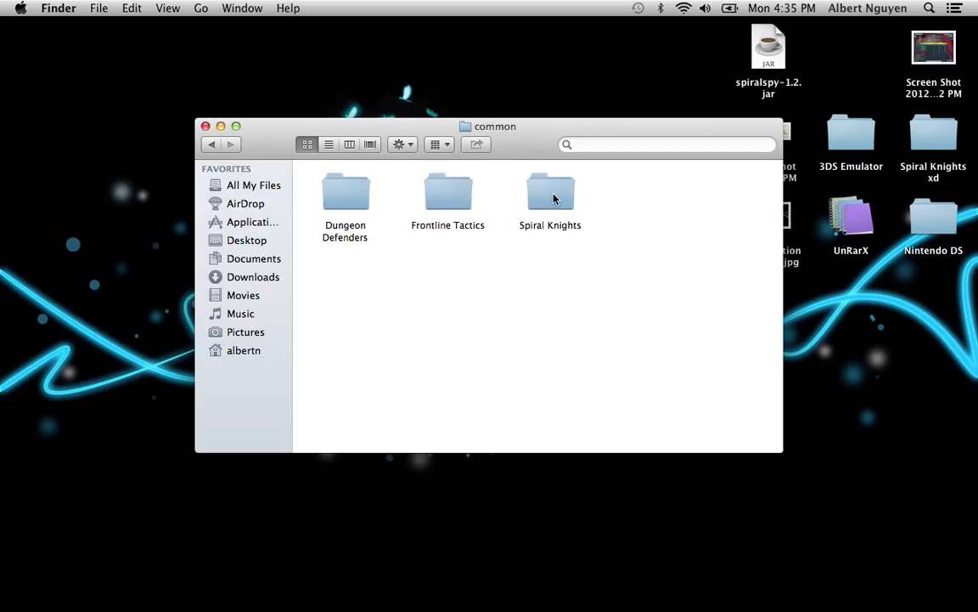
{"action": "double_click", "coordinate": [552, 196]}
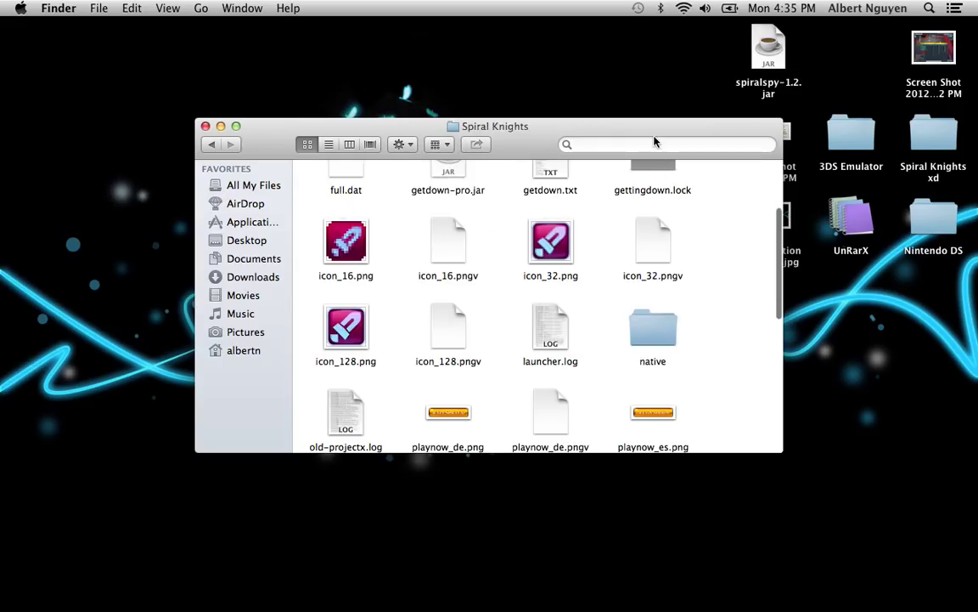
- Move spiralspy-1.2.jar from the desktop into the Spiral Knights folder
{"action": "left_click_drag", "start_coordinate": [654, 139], "coordinate": [576, 91]}
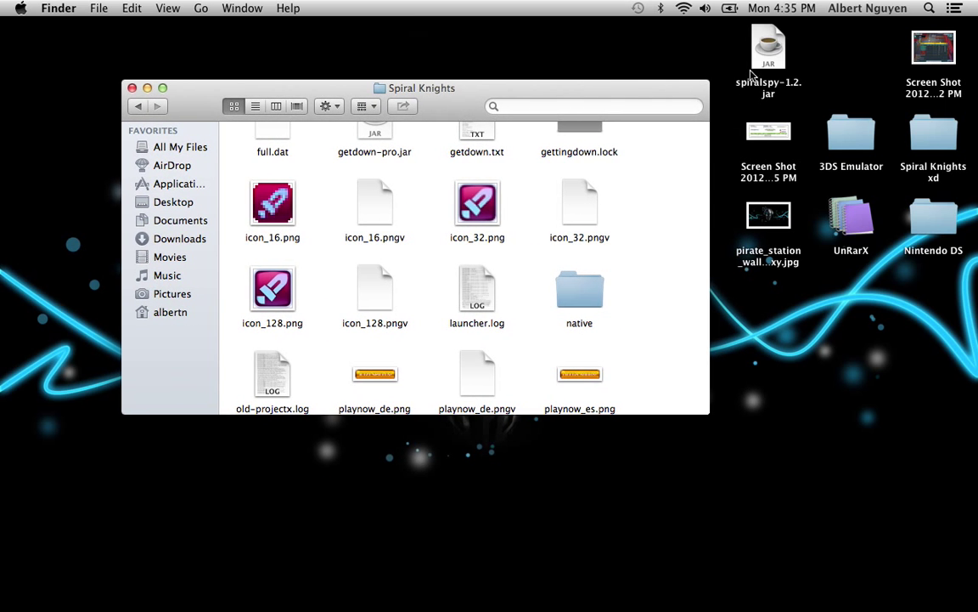
{"action": "left_click_drag", "start_coordinate": [751, 75], "coordinate": [652, 278]}
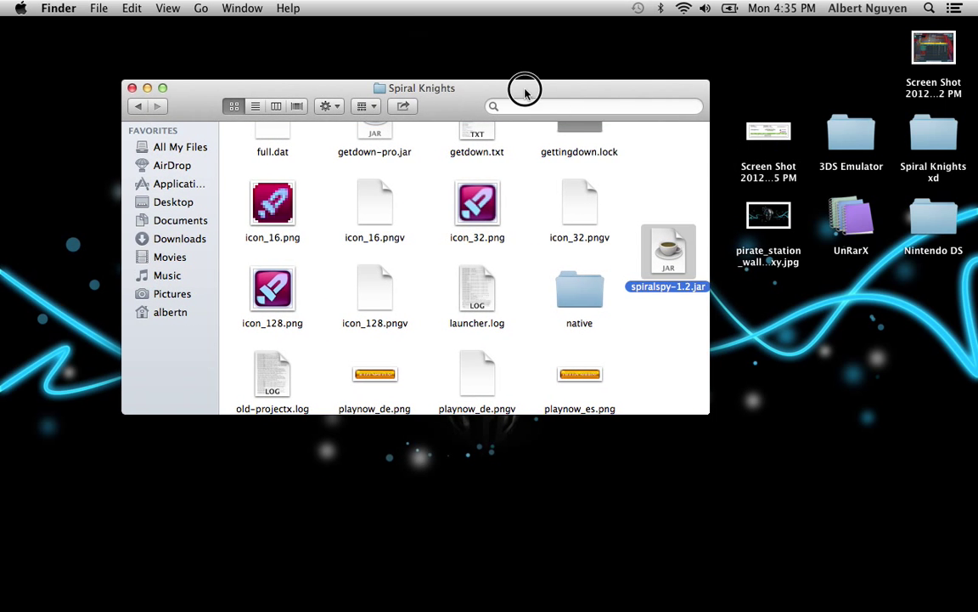
{"action": "left_click_drag", "start_coordinate": [525, 91], "coordinate": [609, 108]}
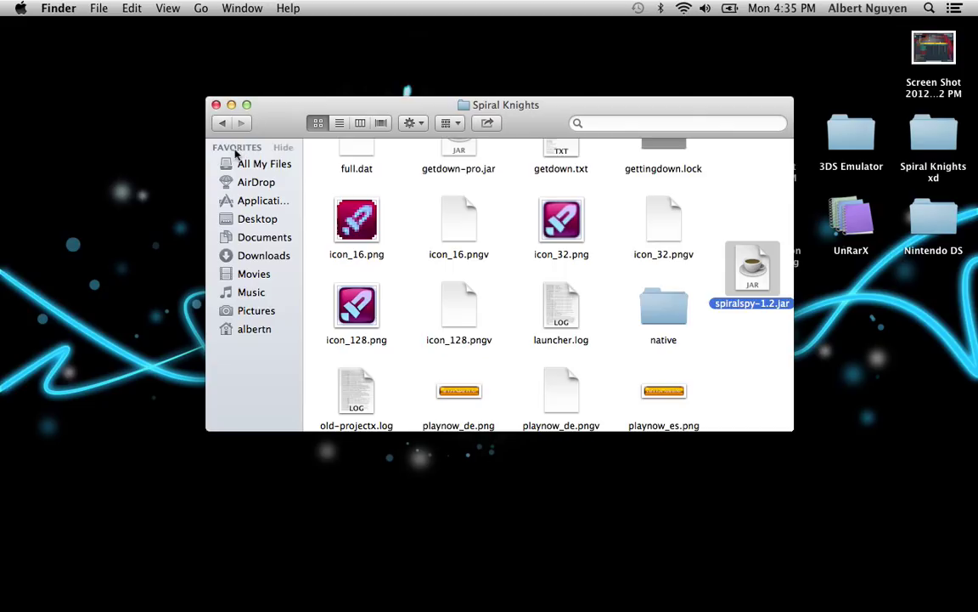
- Retrace the path from Library through Application Support, Steam, SteamApps and common to check spiralspy-1.2.jar in the Spiral Knights folder
{"action": "left_click", "coordinate": [222, 123]}
{"action": "left_click", "coordinate": [224, 124]}
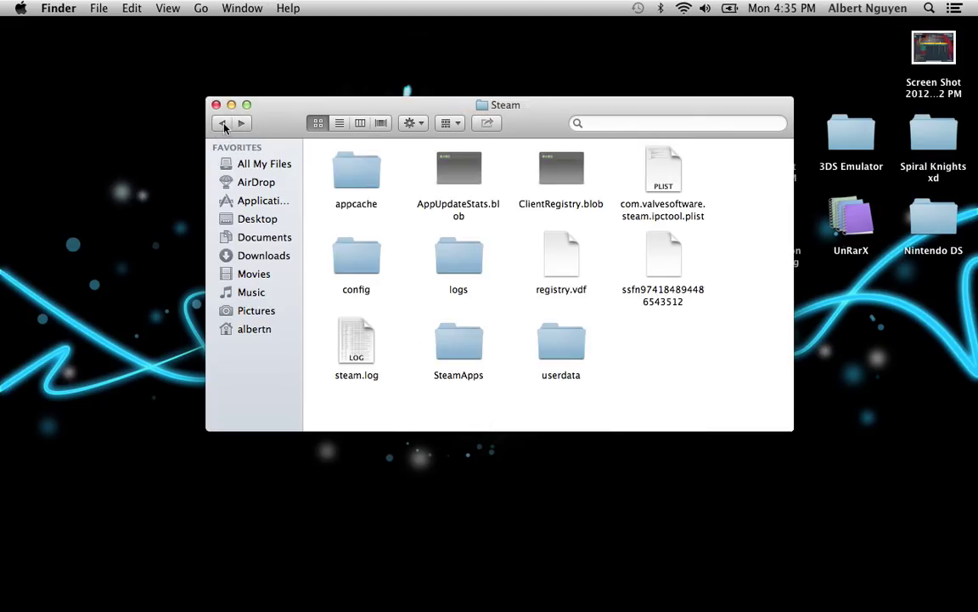
{"action": "left_click", "coordinate": [223, 124]}
{"action": "left_click", "coordinate": [223, 124]}
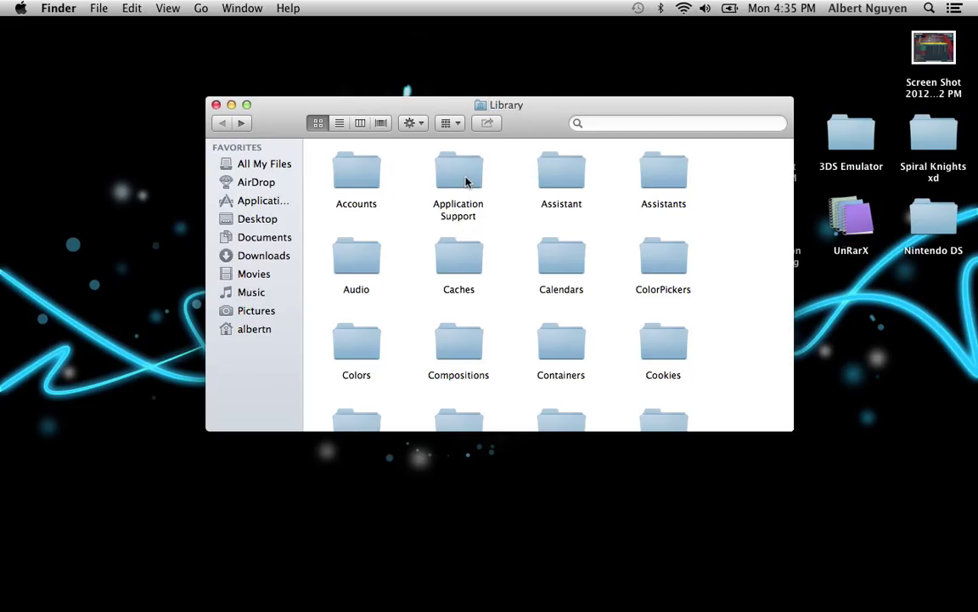
{"action": "double_click", "coordinate": [466, 181]}
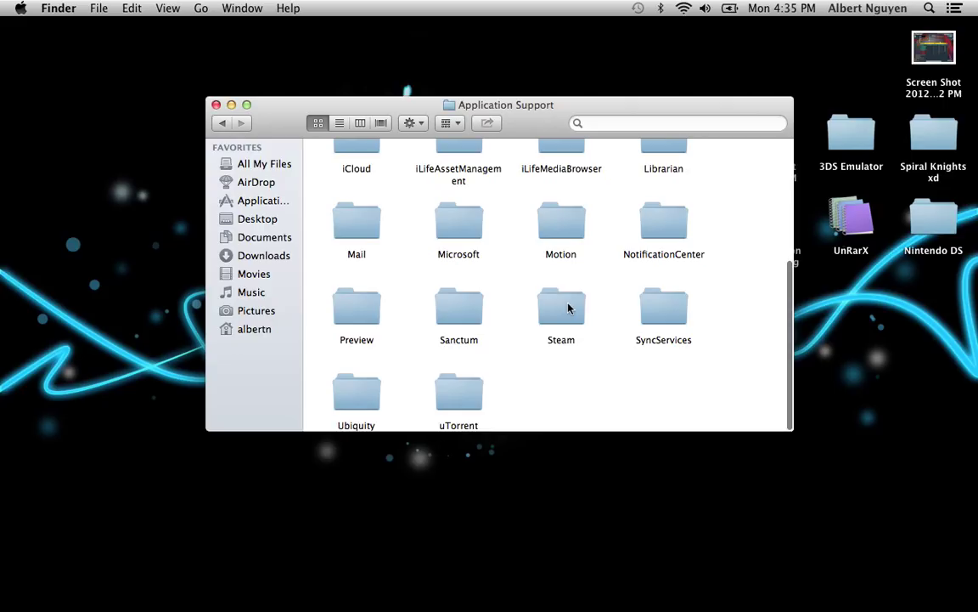
{"action": "double_click", "coordinate": [563, 308]}
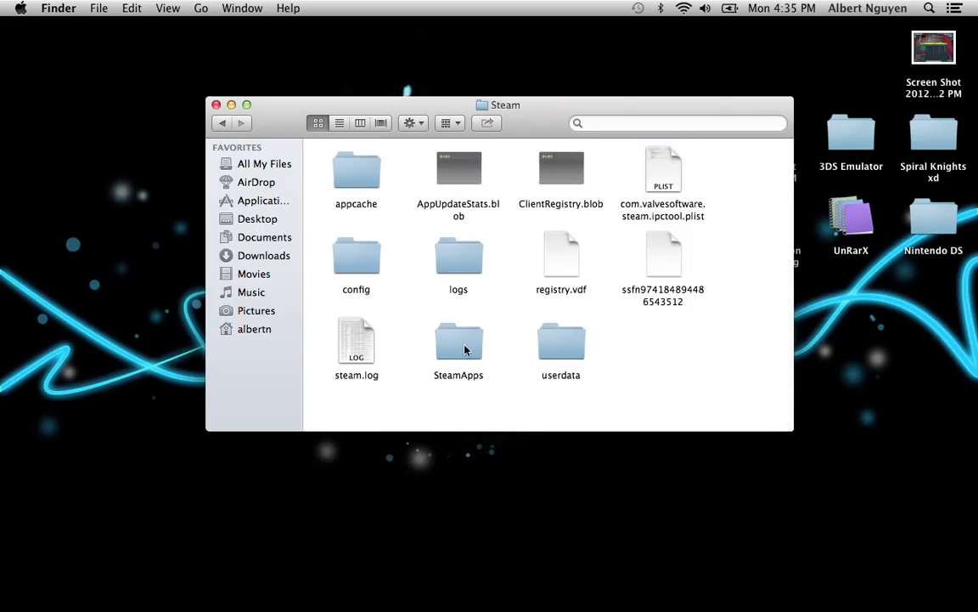
{"action": "double_click", "coordinate": [464, 347]}
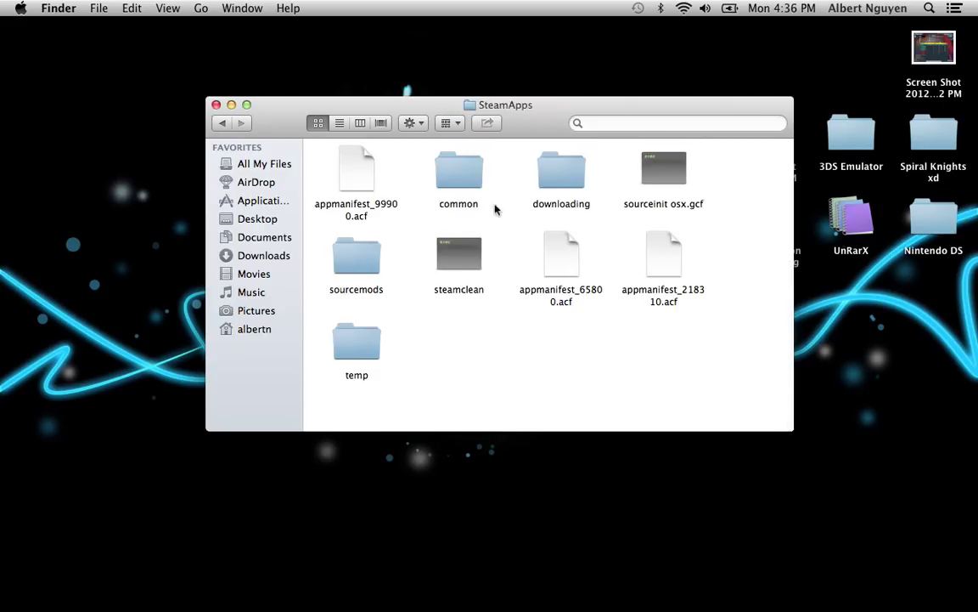
{"action": "double_click", "coordinate": [471, 179]}
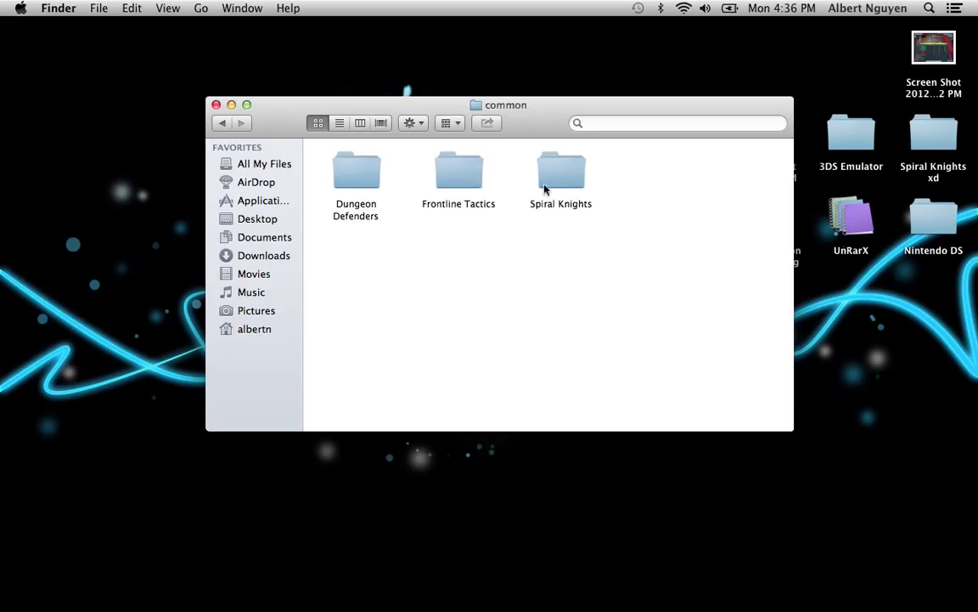
{"action": "double_click", "coordinate": [567, 178]}
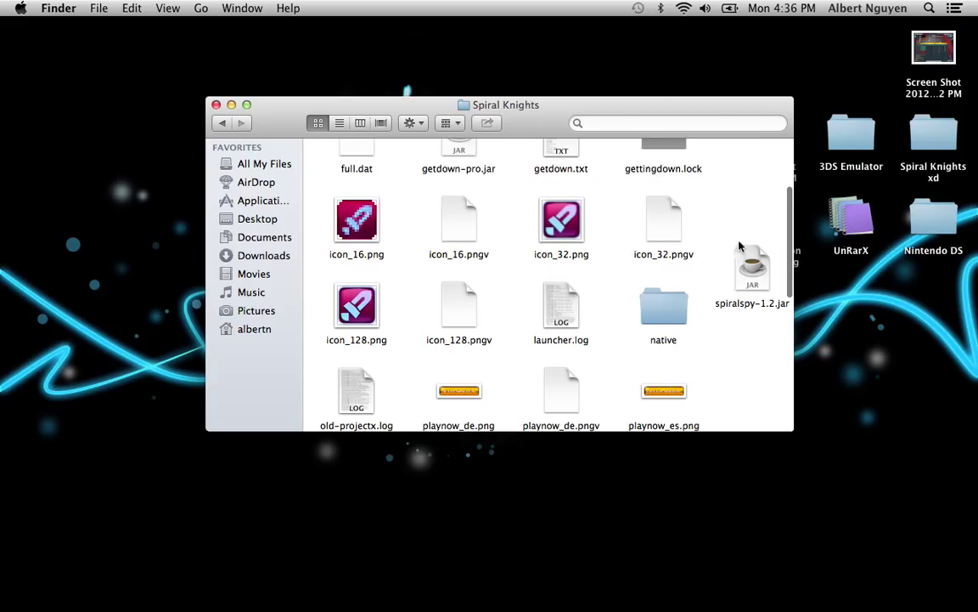
{"action": "scroll", "coordinate": [734, 340], "scroll_direction": "up", "scroll_amount": 3}
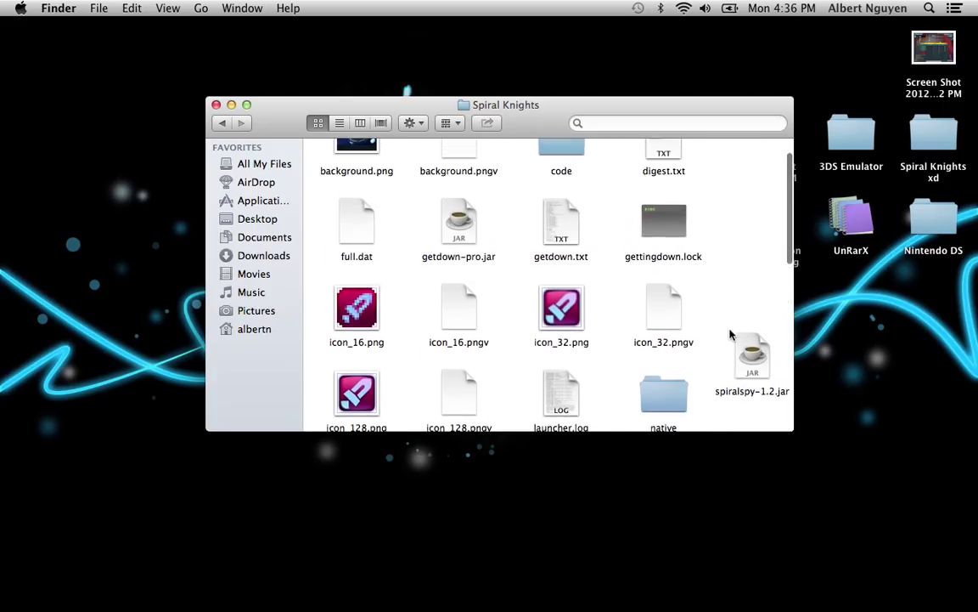
{"action": "scroll", "coordinate": [730, 336], "scroll_direction": "down", "scroll_amount": 2}
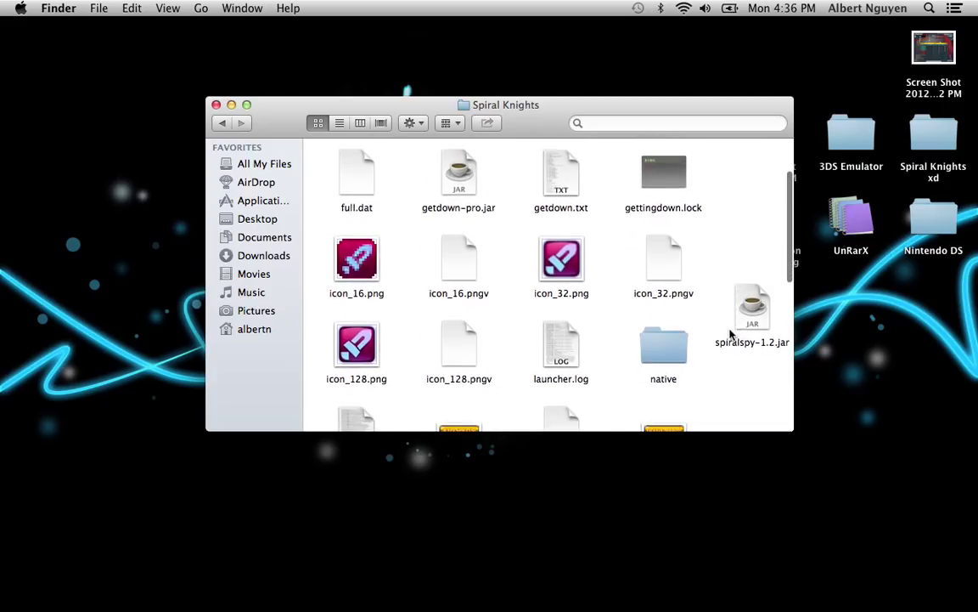
- Make an alias of the Spiral Knights folder in common, move it to the desktop and close the Finder window
{"action": "left_click", "coordinate": [223, 124]}
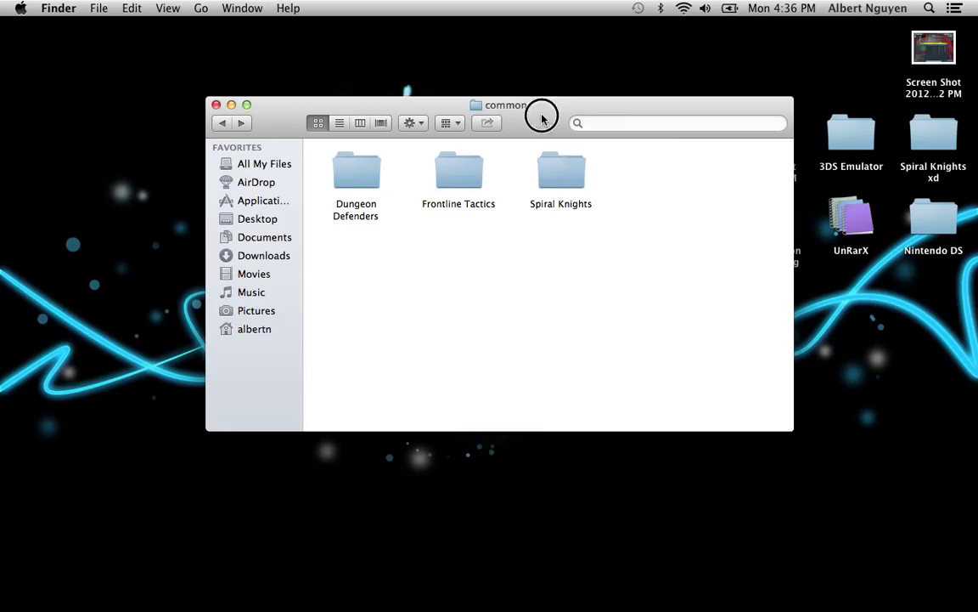
{"action": "left_click_drag", "start_coordinate": [542, 115], "coordinate": [511, 97]}
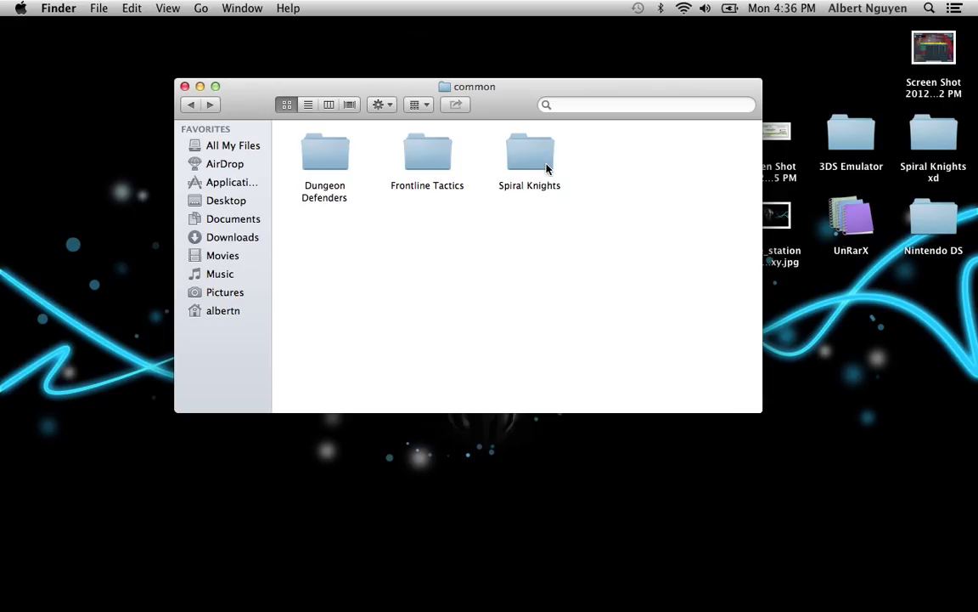
{"action": "right_click", "coordinate": [548, 169]}
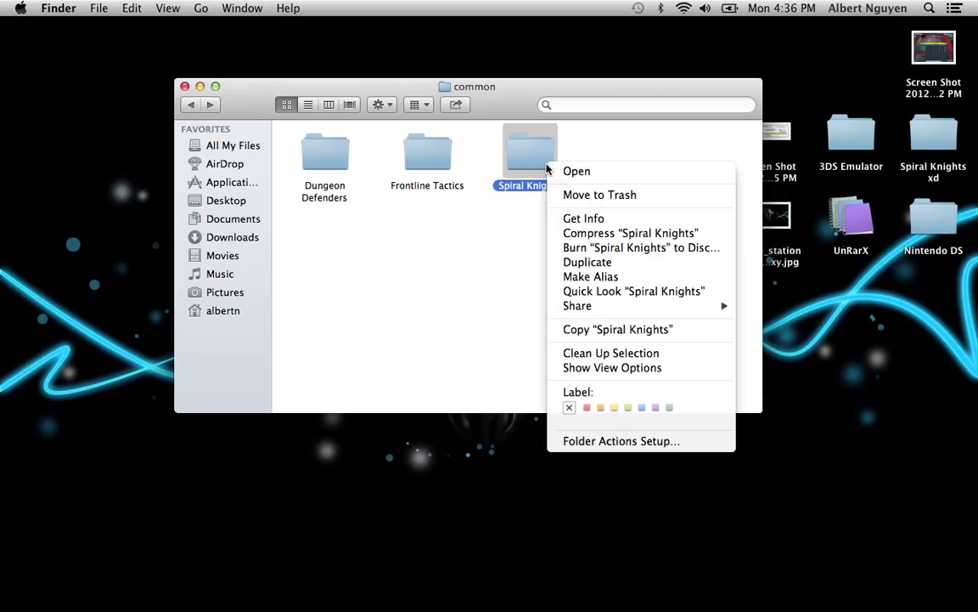
{"action": "left_click", "coordinate": [601, 277]}
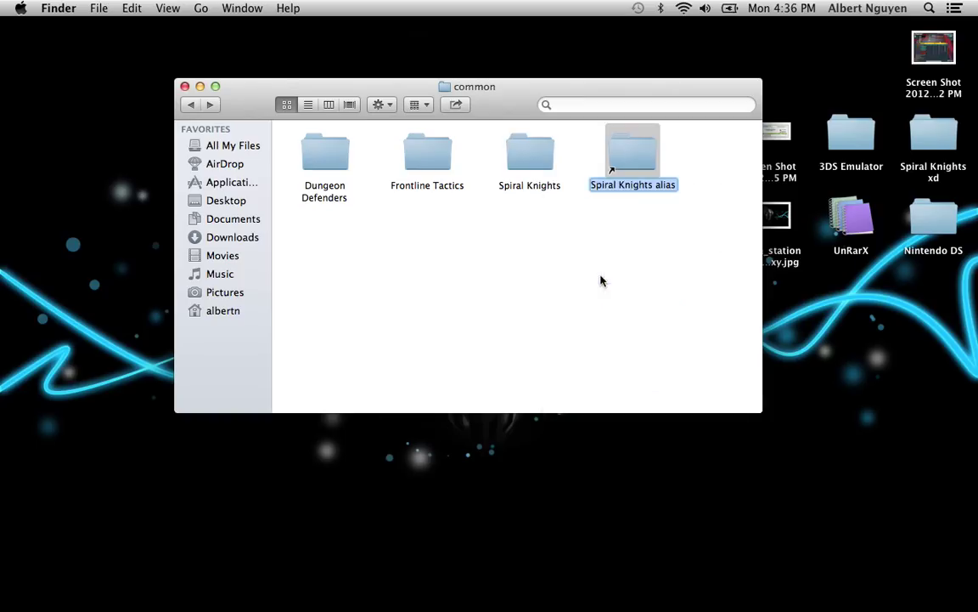
{"action": "left_click_drag", "start_coordinate": [637, 173], "coordinate": [856, 71]}
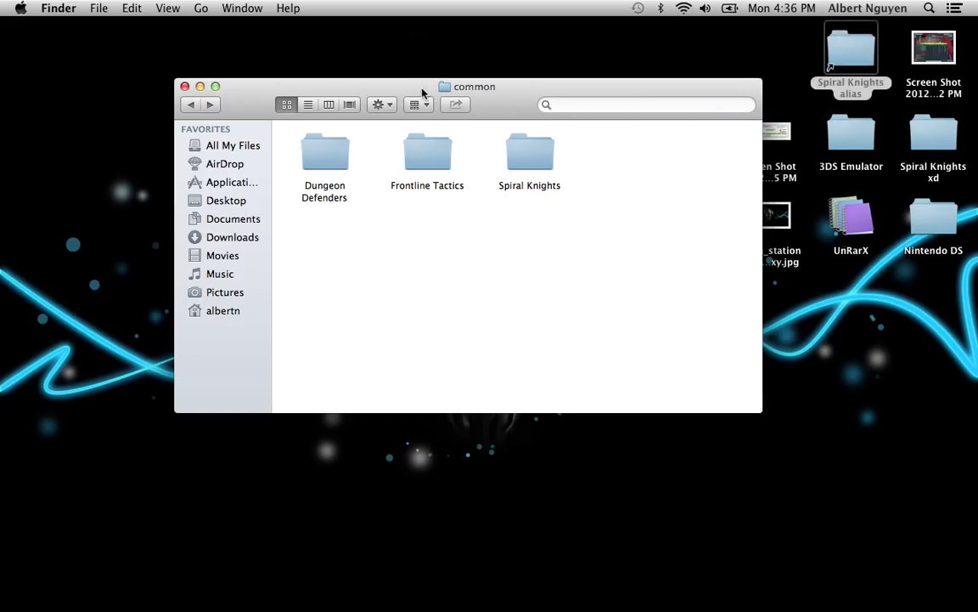
{"action": "left_click_drag", "start_coordinate": [422, 91], "coordinate": [546, 109]}
{"action": "left_click", "coordinate": [317, 104]}
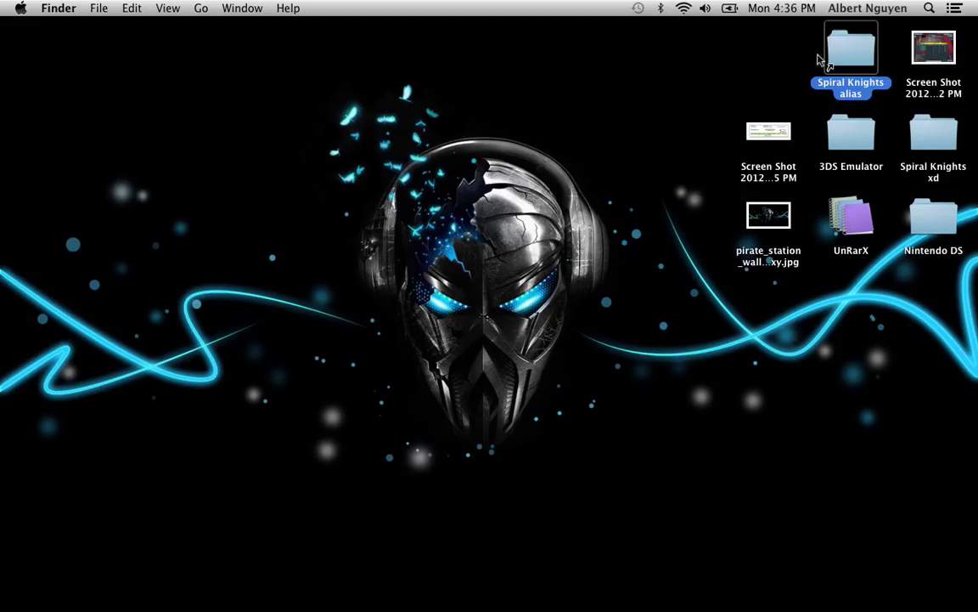
- Launch spiralspy-1.2.jar from the folder behind the desktop's Spiral Knights alias, approving opening it from an unidentified developer
{"action": "double_click", "coordinate": [861, 56]}
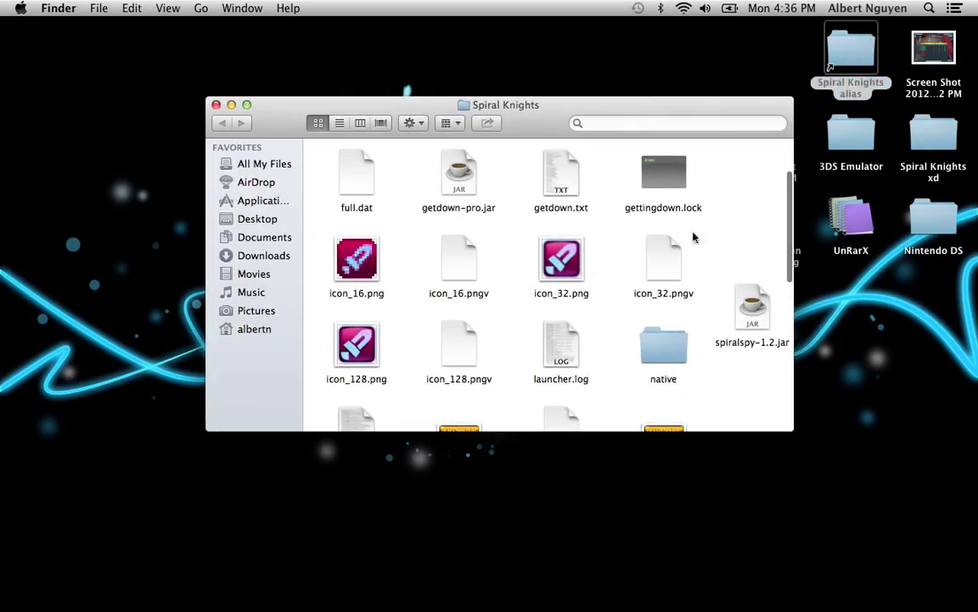
{"action": "double_click", "coordinate": [753, 310]}
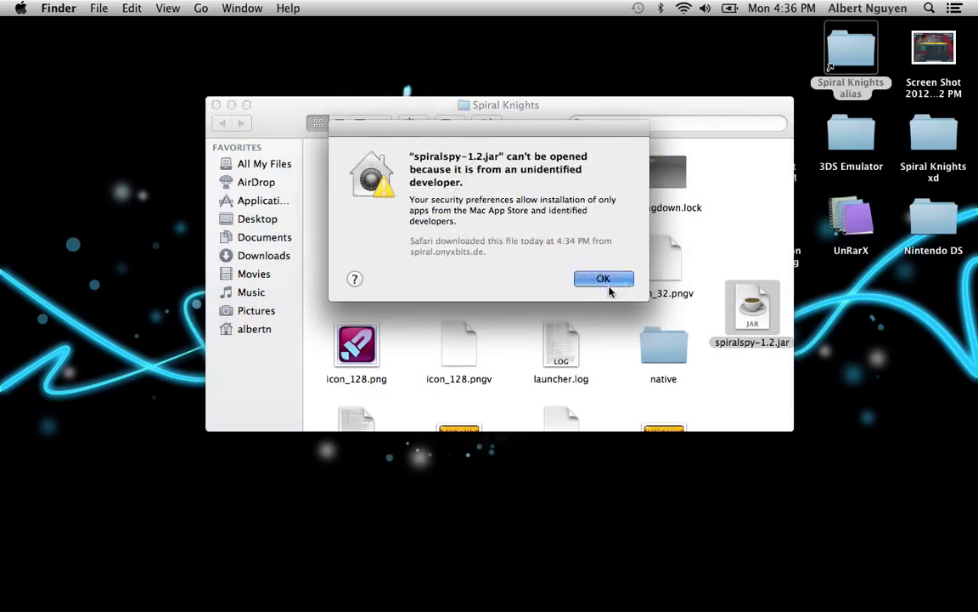
{"action": "left_click", "coordinate": [608, 282]}
{"action": "right_click", "coordinate": [760, 316]}
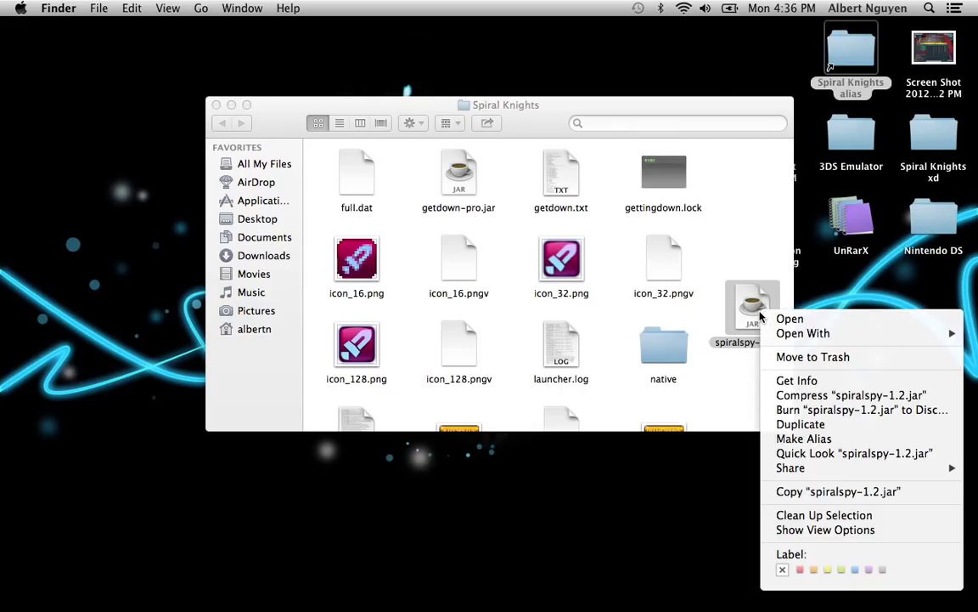
{"action": "left_click", "coordinate": [783, 320]}
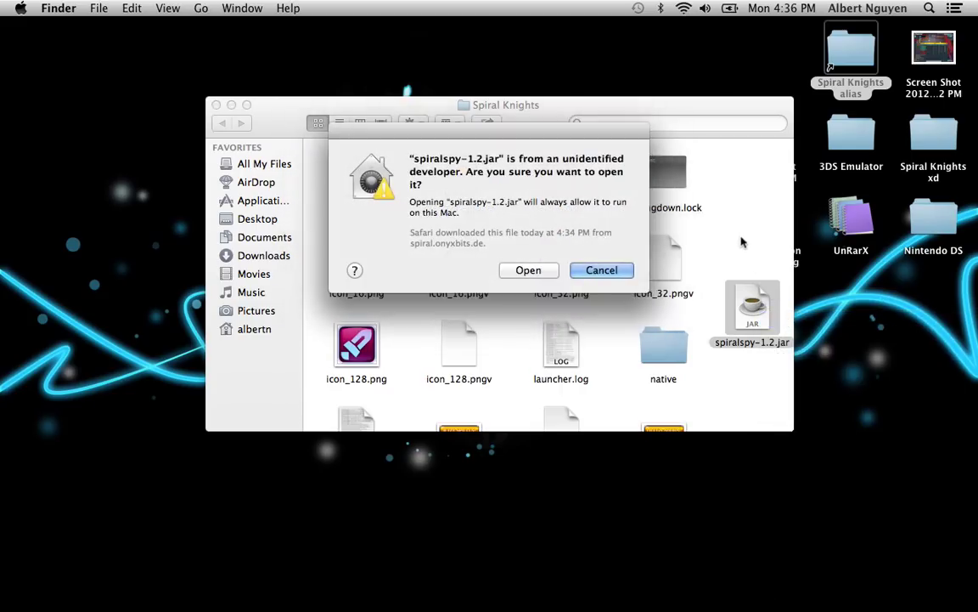
{"action": "left_click", "coordinate": [545, 273]}
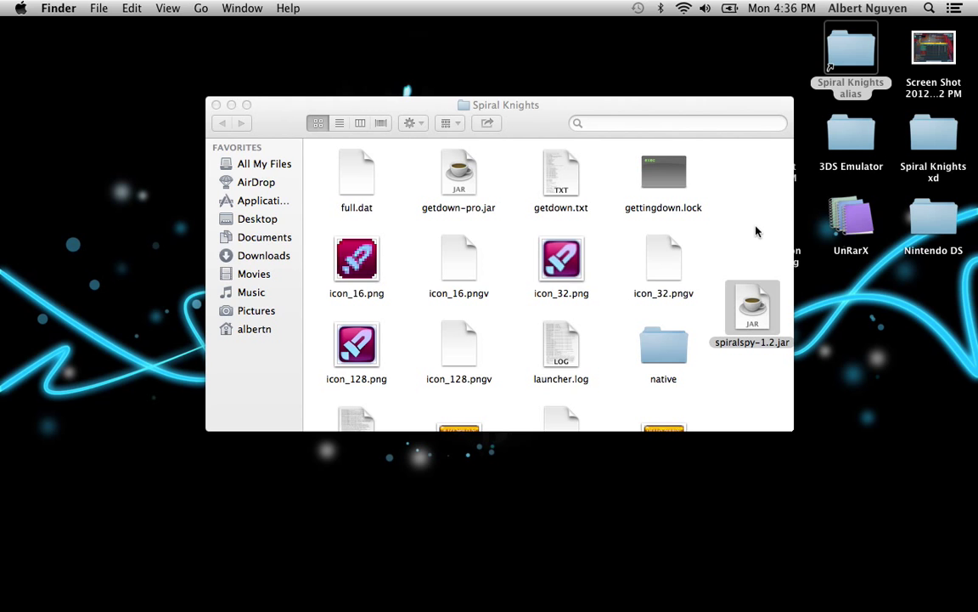